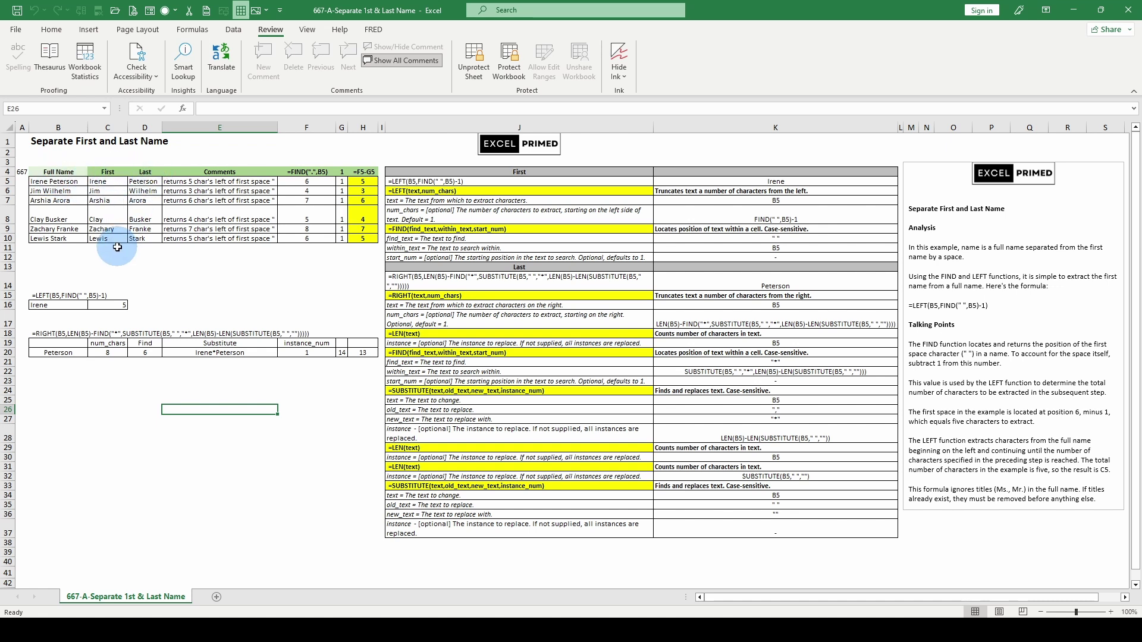
Inspect the formulas in C5 and D5, and temporarily evaluate the num_chars argument of C5's LEFT formula without keeping the change
click(99, 180)
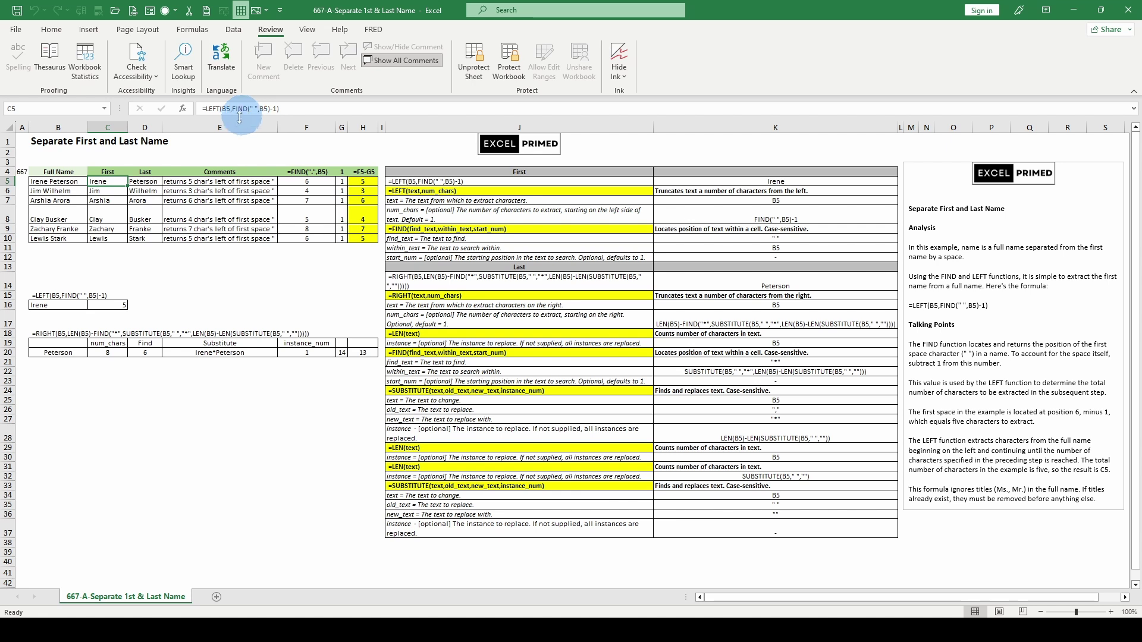
click(143, 180)
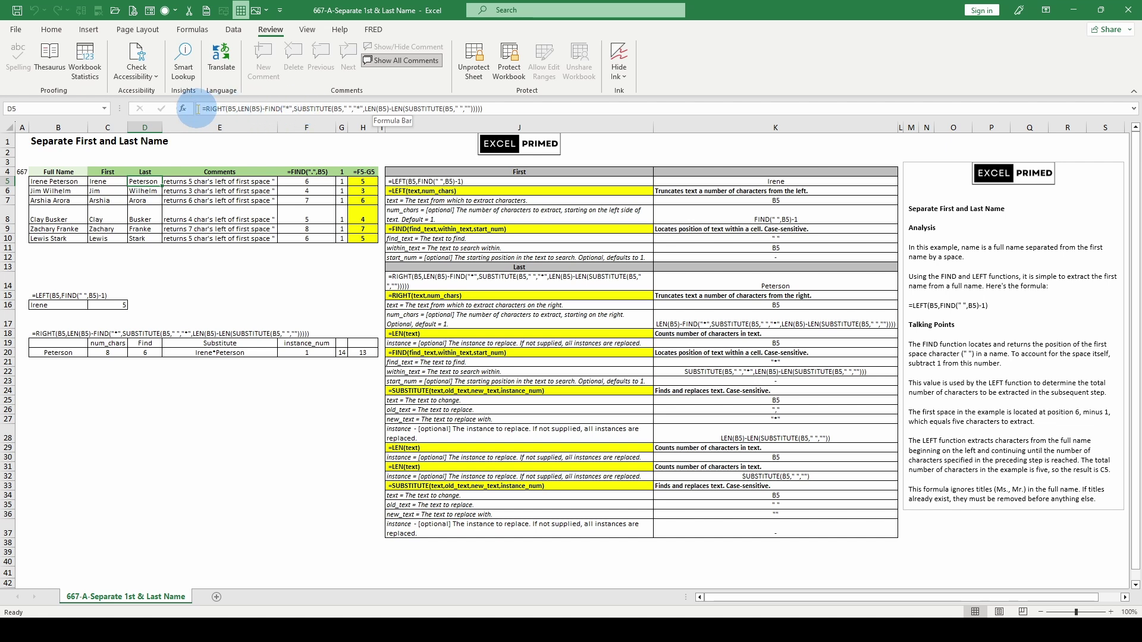
click(112, 183)
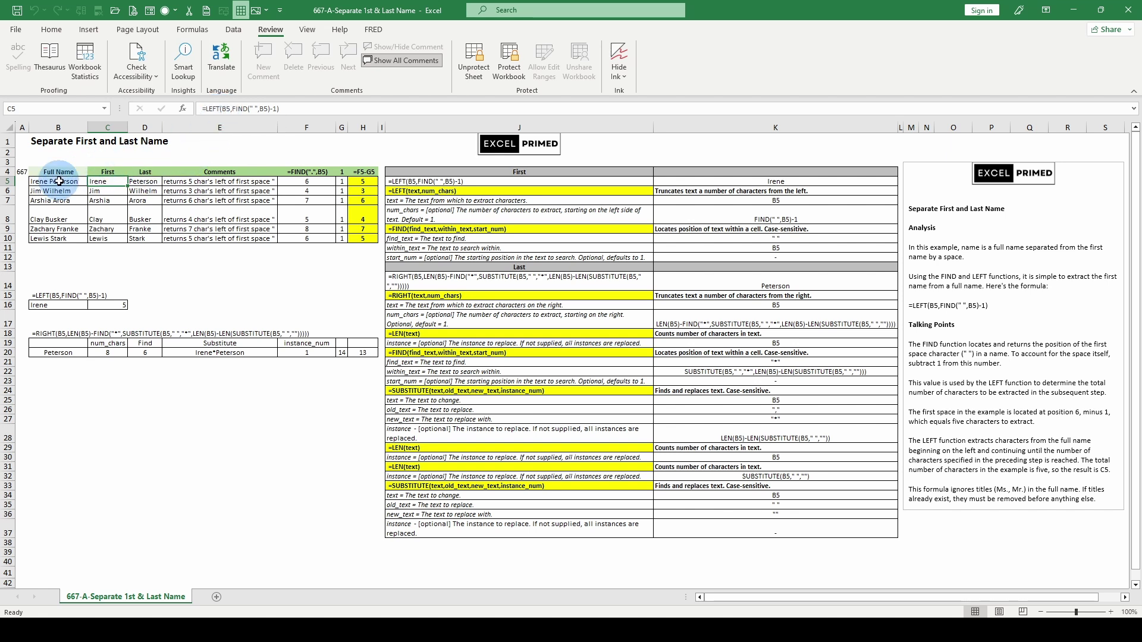
click(242, 110)
click(253, 128)
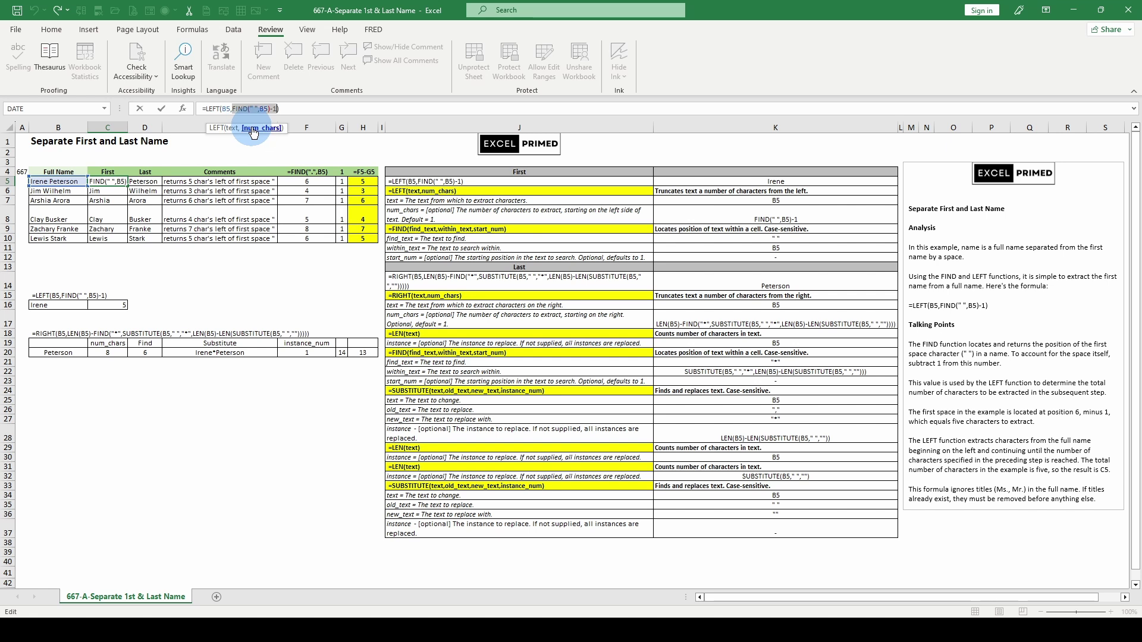
key(F9)
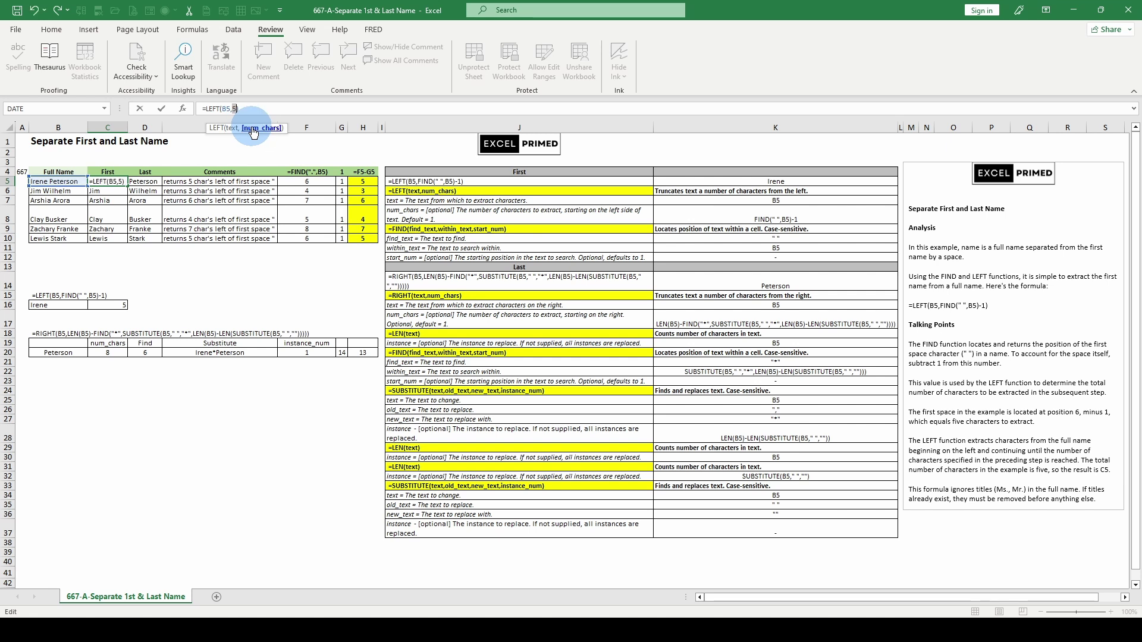
key(Escape)
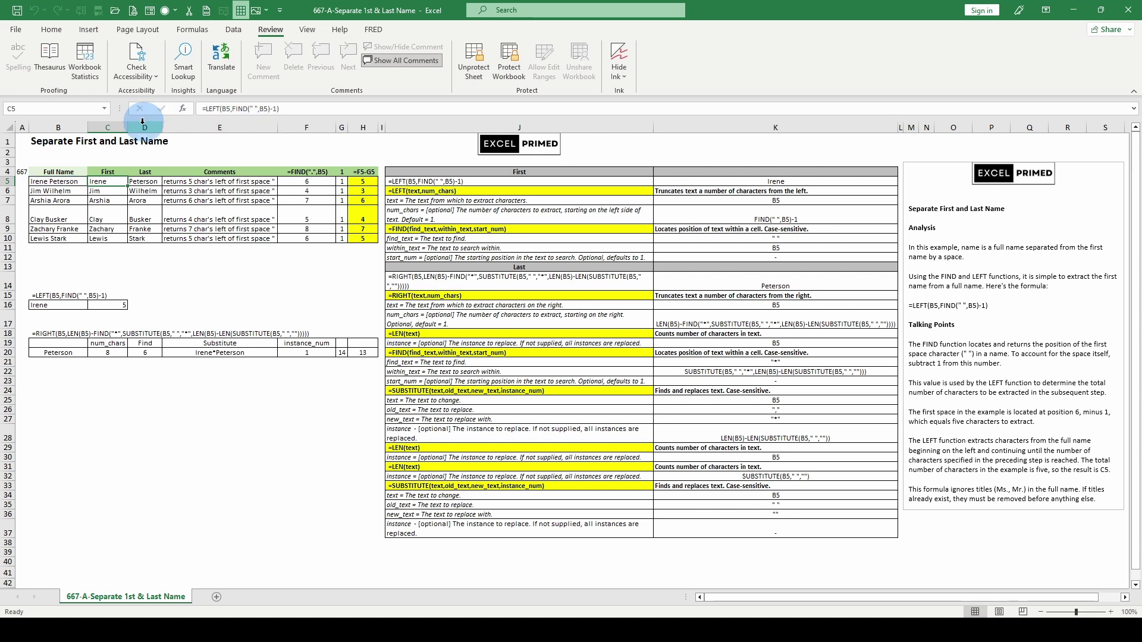
Review the first-name breakdown by comparing the LEFT formula in B16 with its FIND part in C16
click(56, 304)
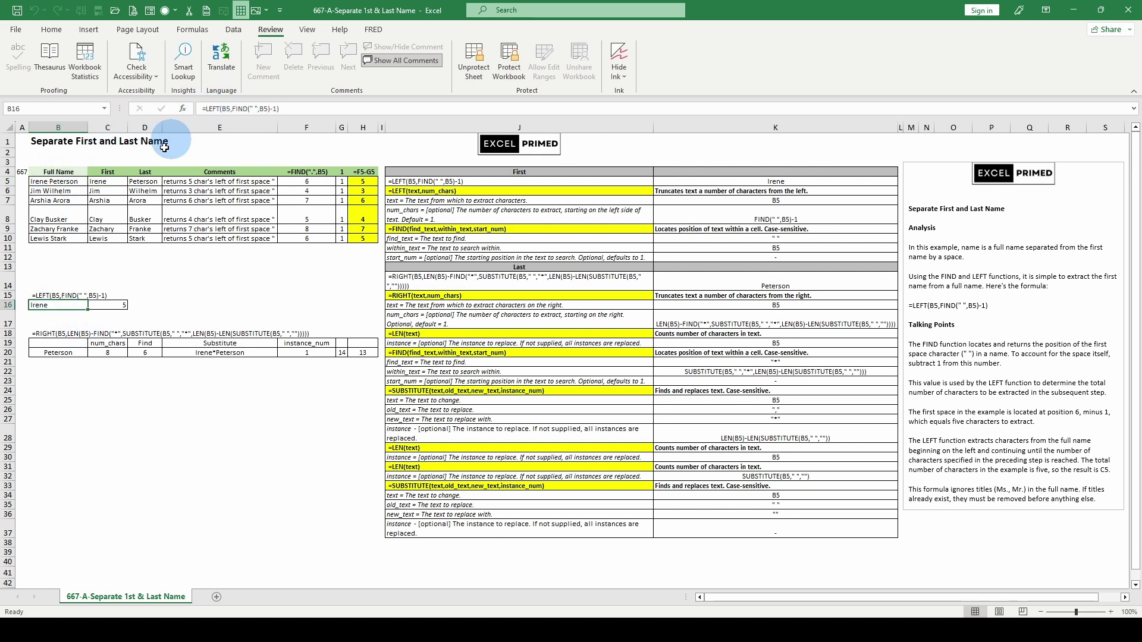
click(108, 305)
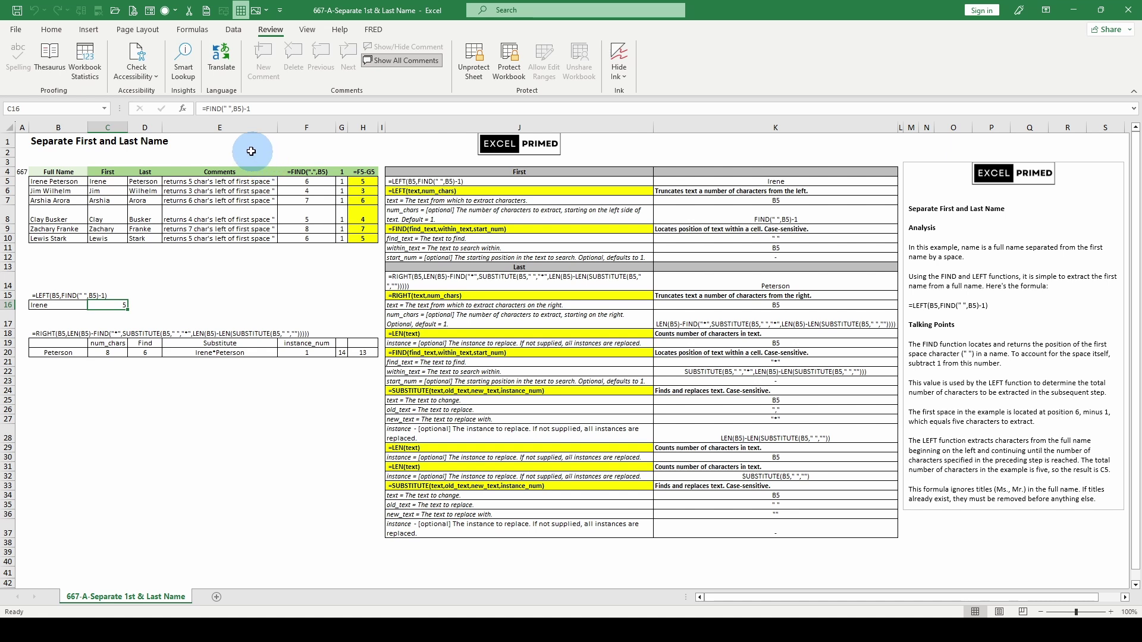
click(63, 305)
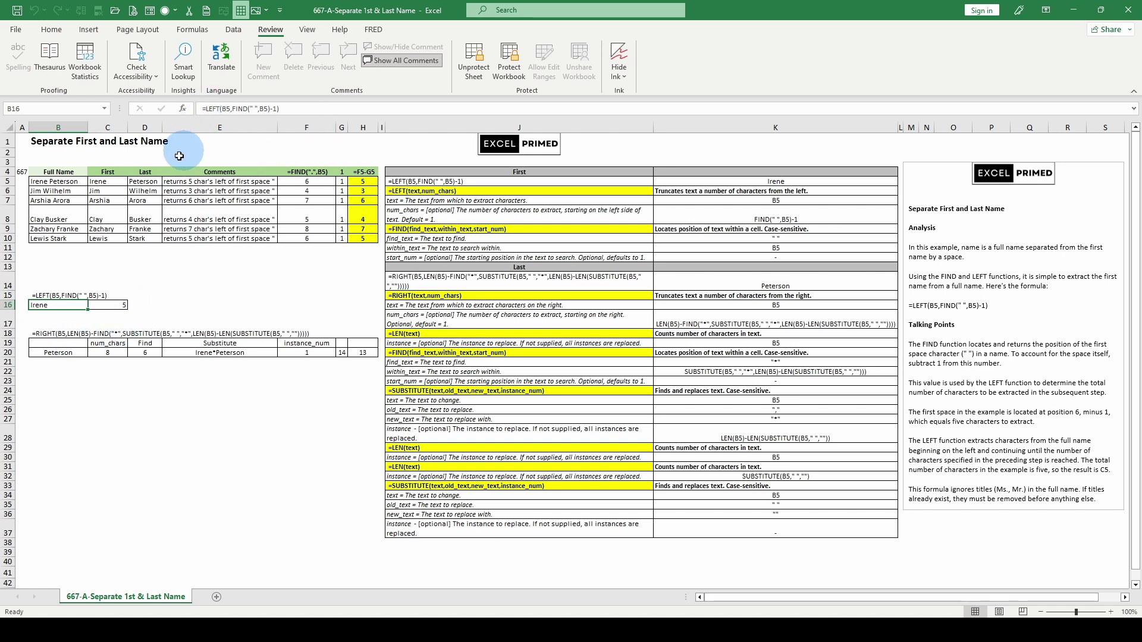
Review the last-name formula in D5 and the LEN-based helper formulas in H20, G20 and F20
click(138, 180)
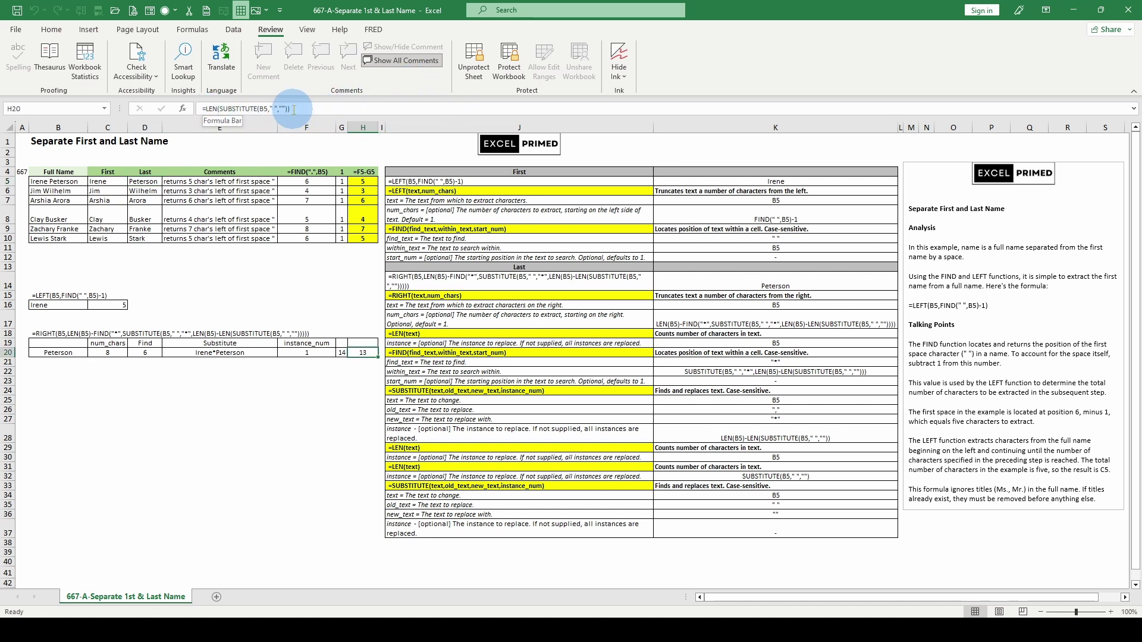
click(342, 352)
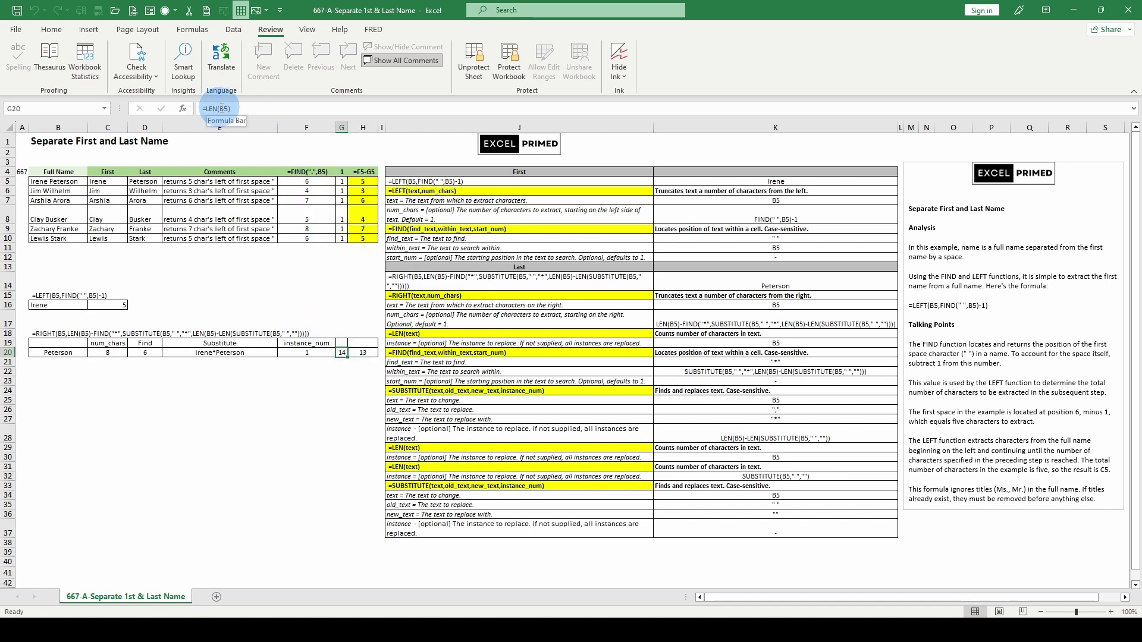
click(307, 352)
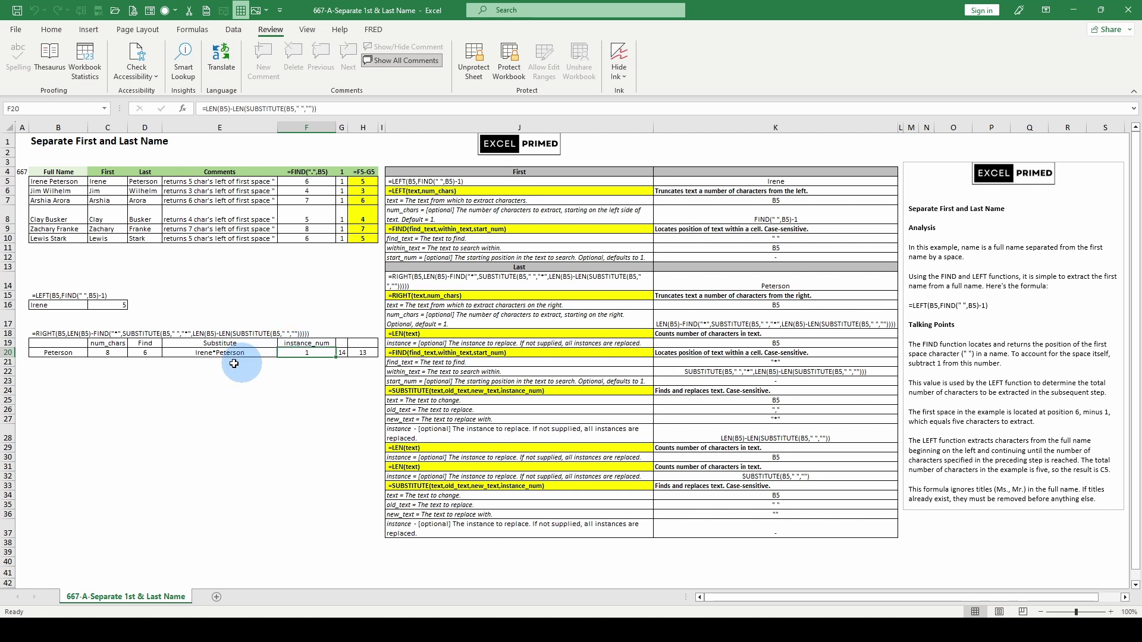
Examine the text and num_chars arguments of the RIGHT formula in B20, leaving the formula as it is
click(62, 352)
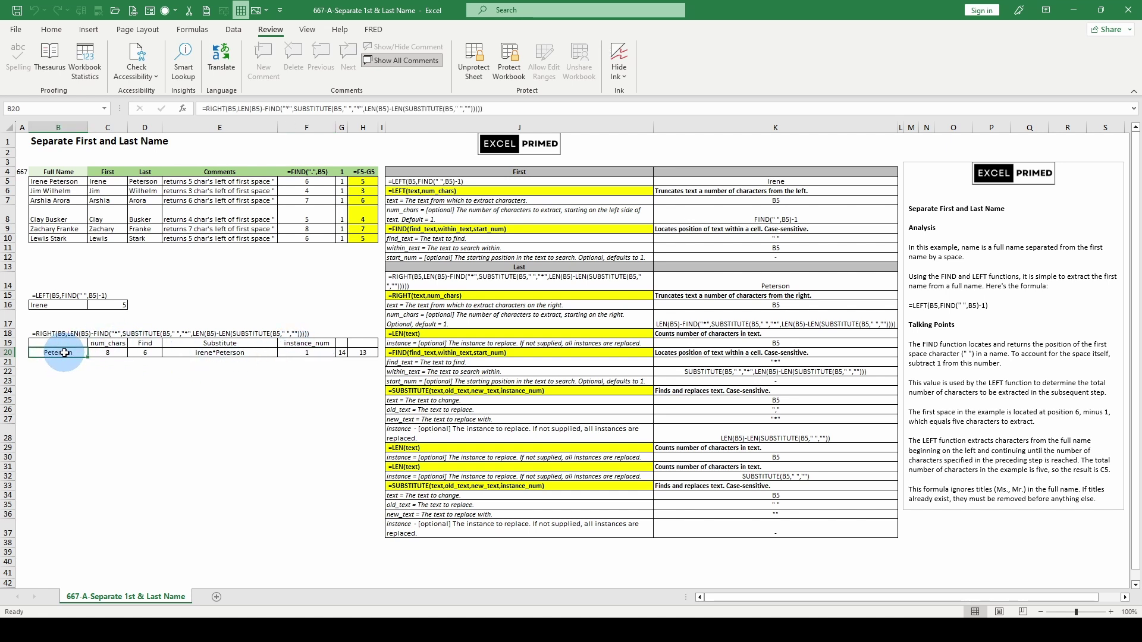
click(228, 109)
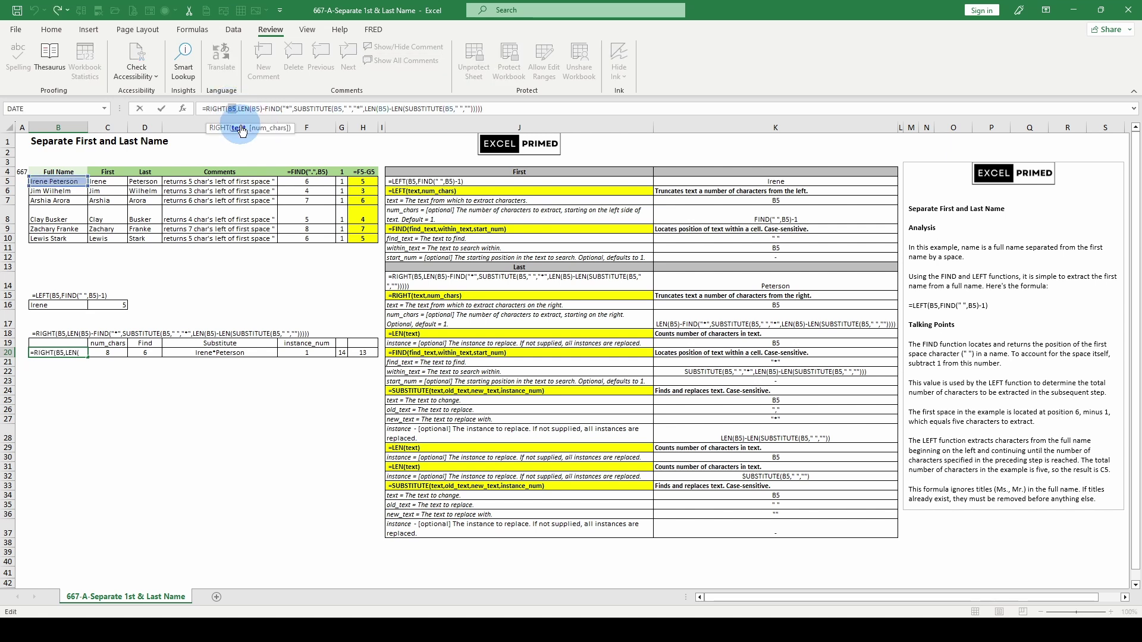
click(262, 128)
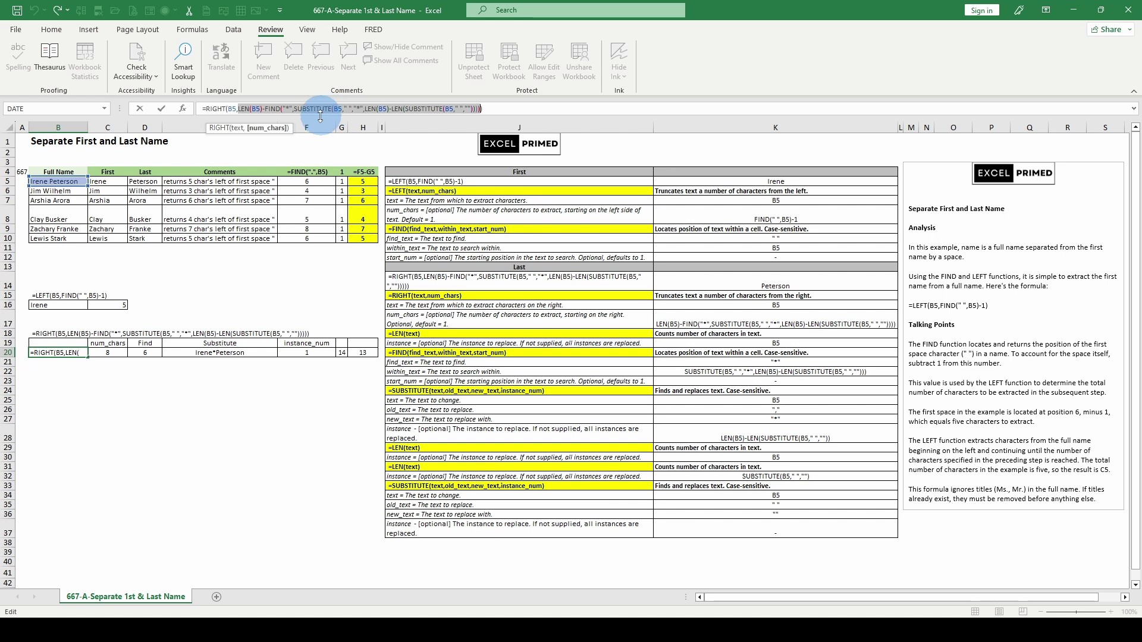
key(Escape)
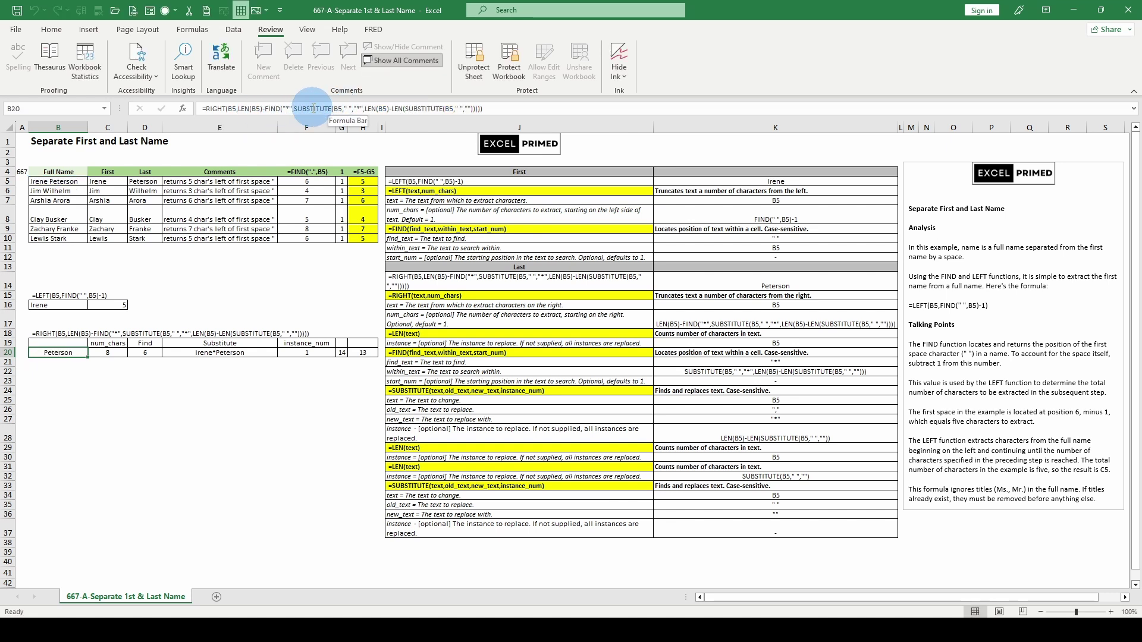
Examine the text, new_text and instance_num arguments of the first SUBSTITUTE nested in B20's formula
click(305, 109)
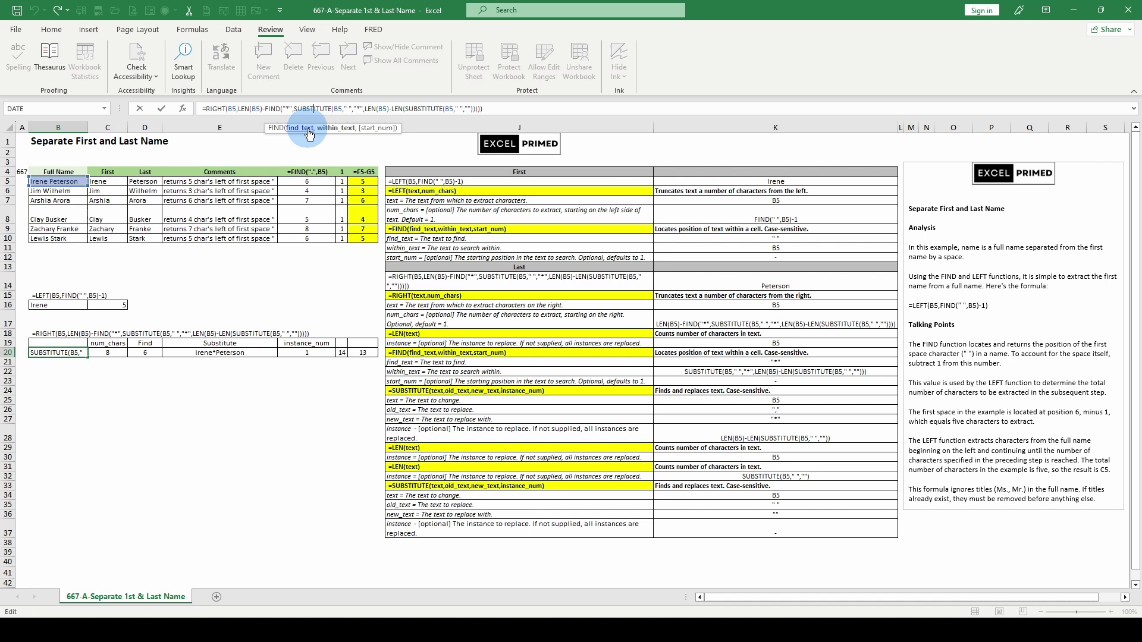
click(336, 108)
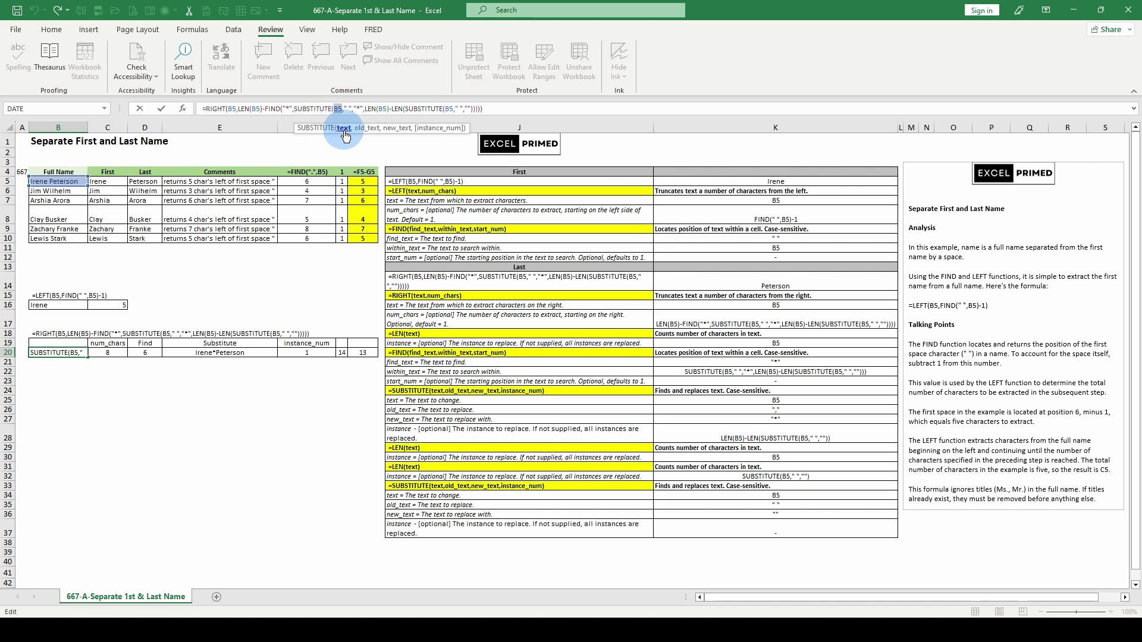
click(396, 127)
click(429, 130)
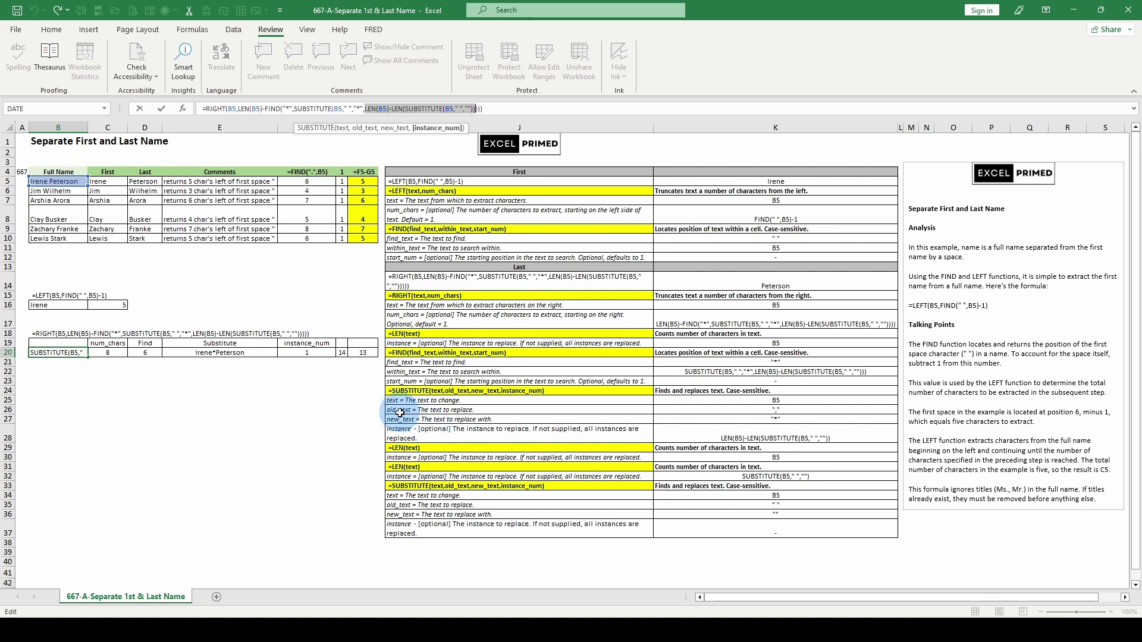
key(ctrl+Return)
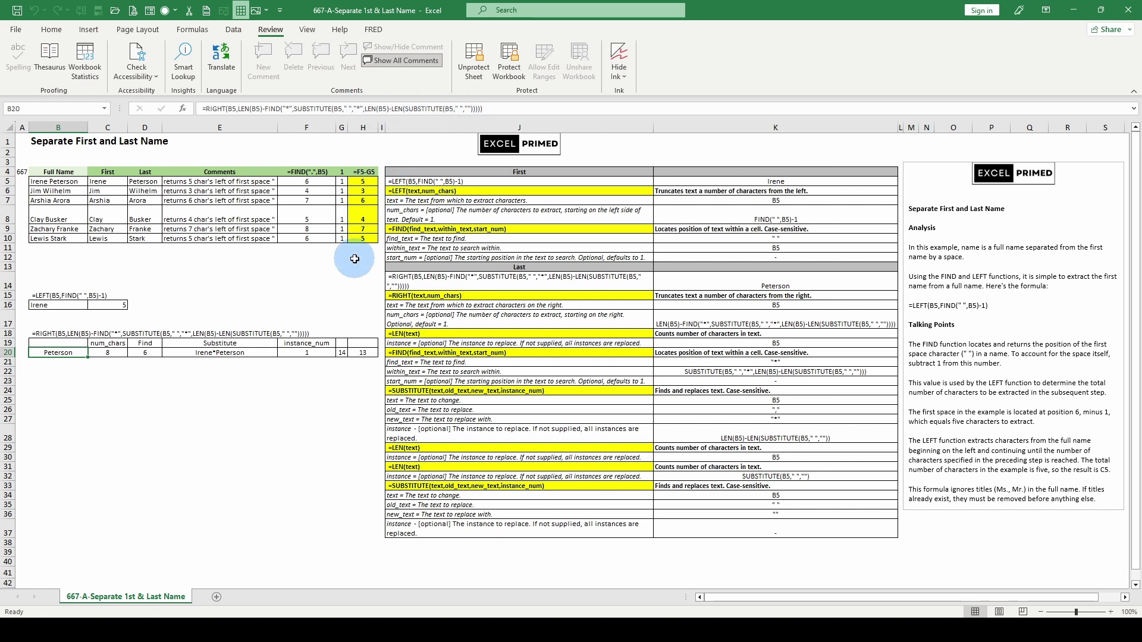
Review the SUBSTITUTE formula in E20 and temporarily evaluate the within_text argument of D20's FIND formula without keeping the change
click(244, 352)
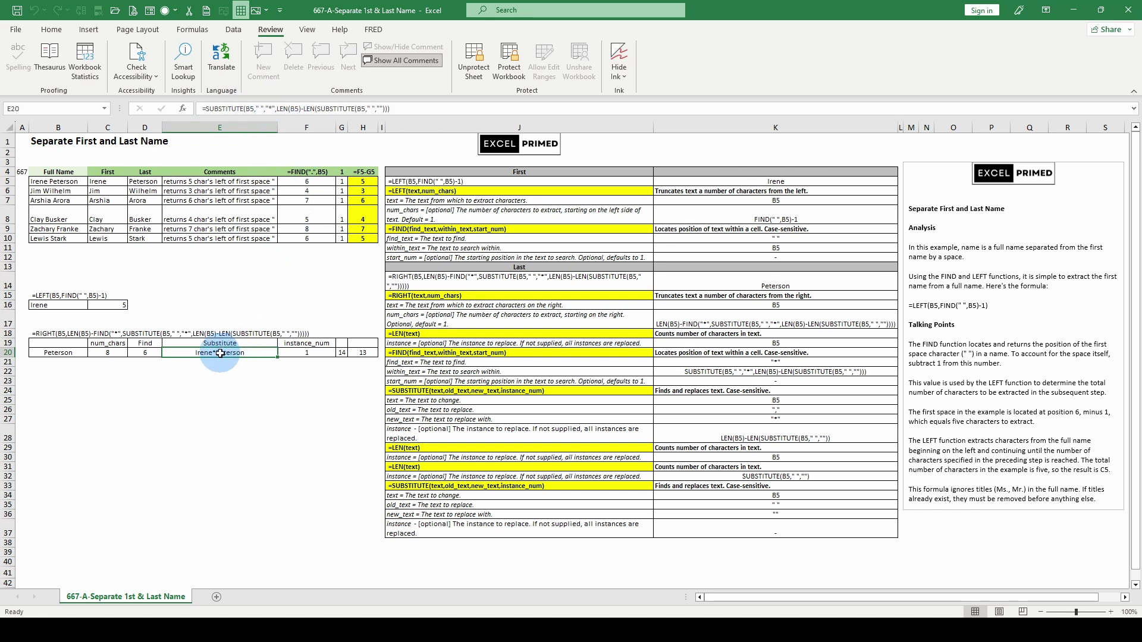
click(412, 126)
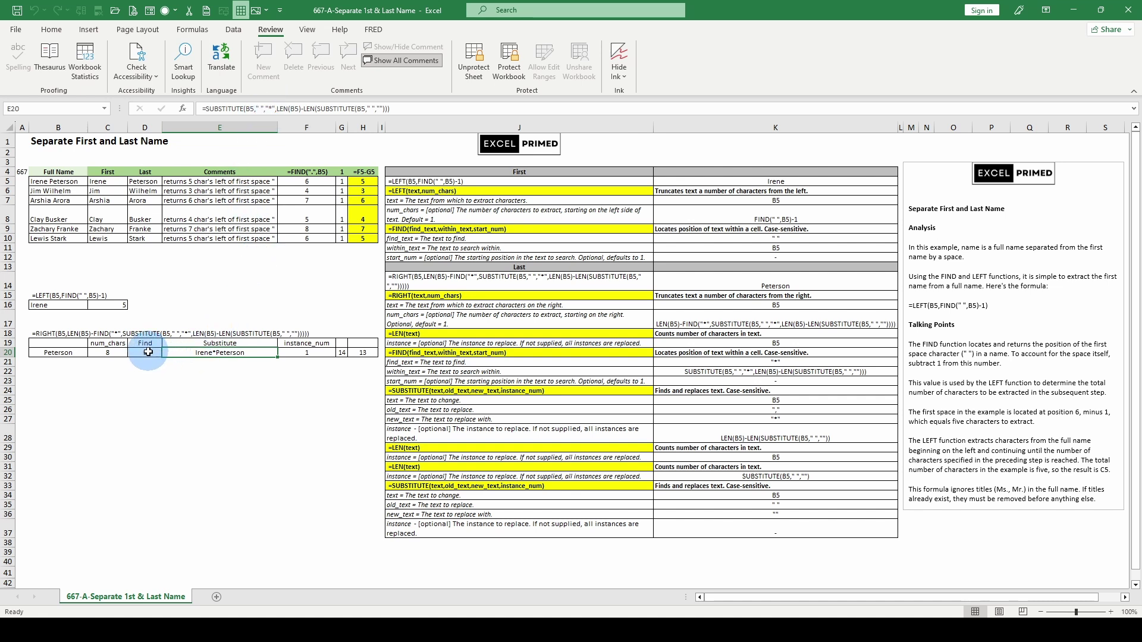
click(149, 352)
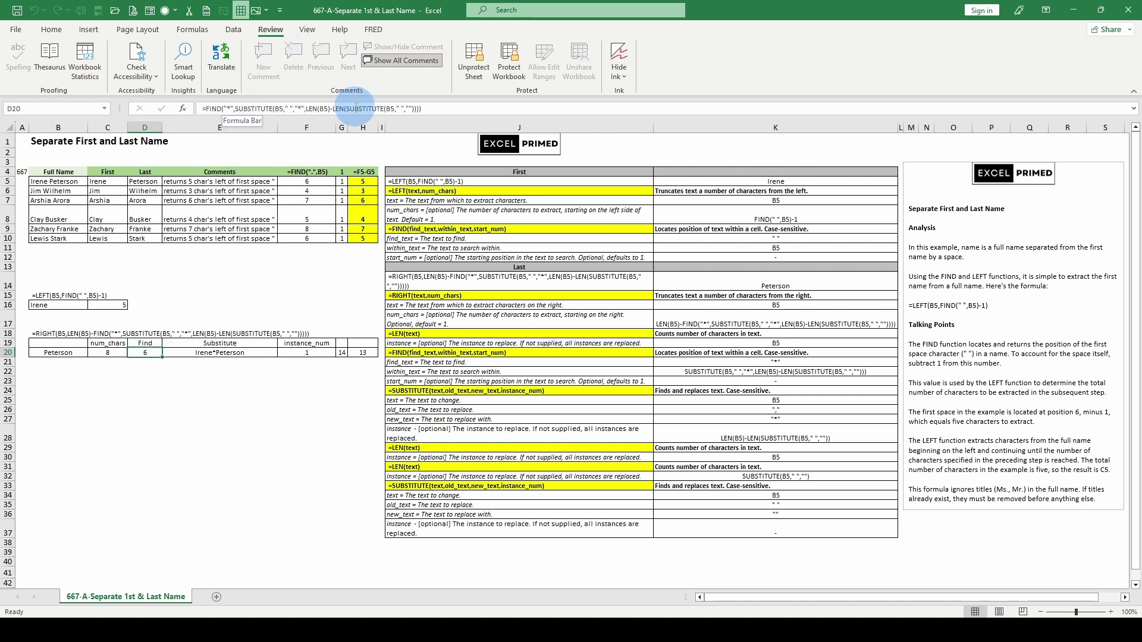
click(231, 109)
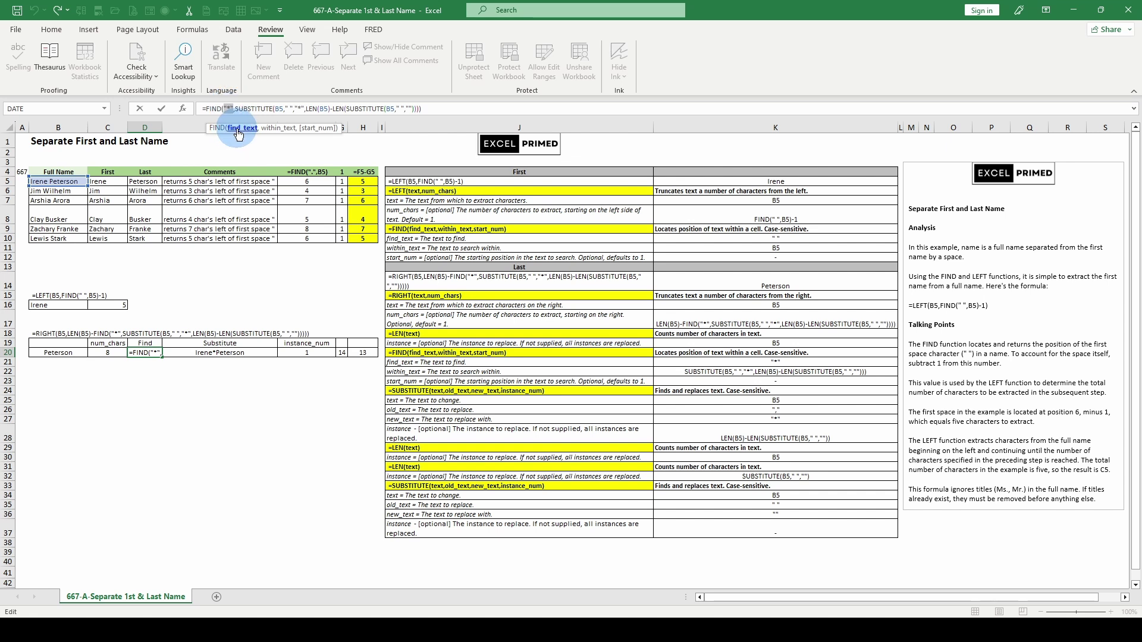
click(275, 130)
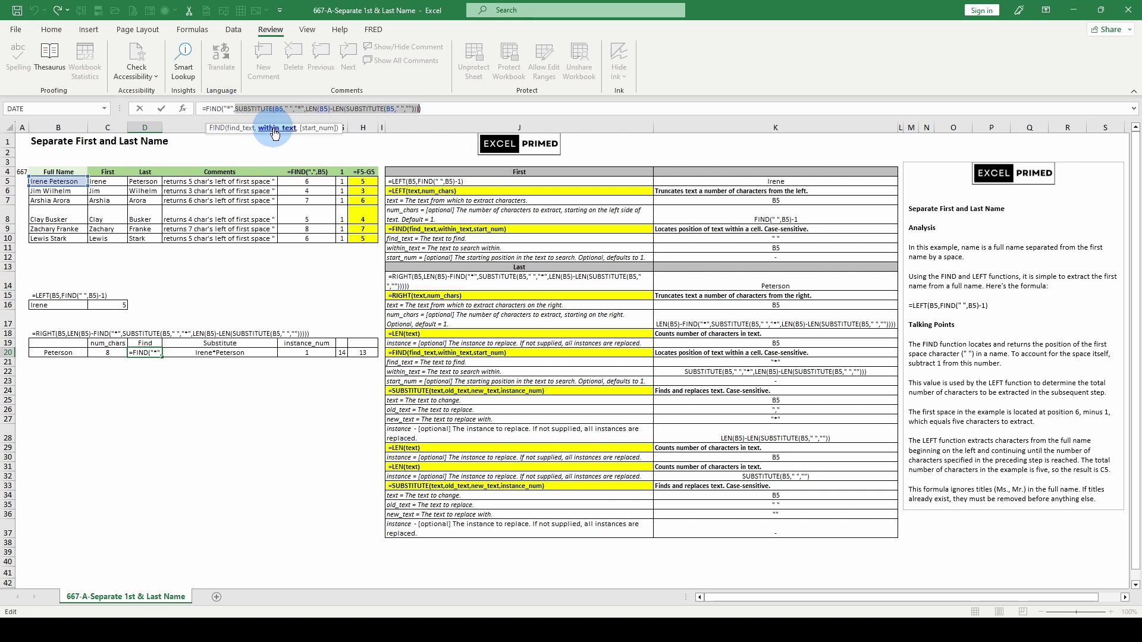
key(F9)
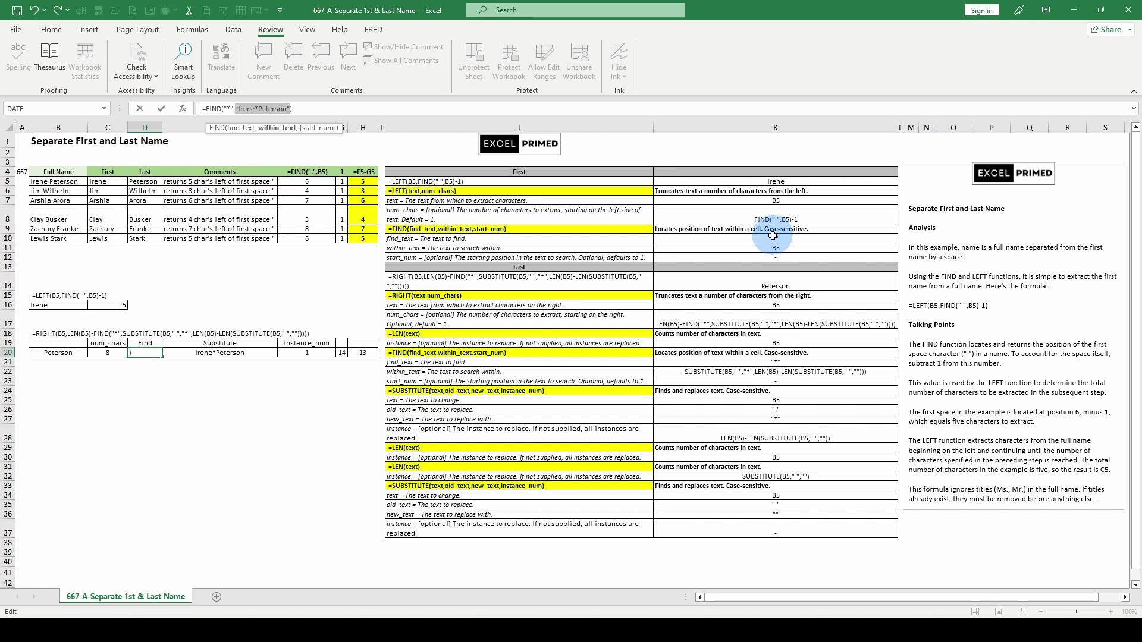
key(Escape)
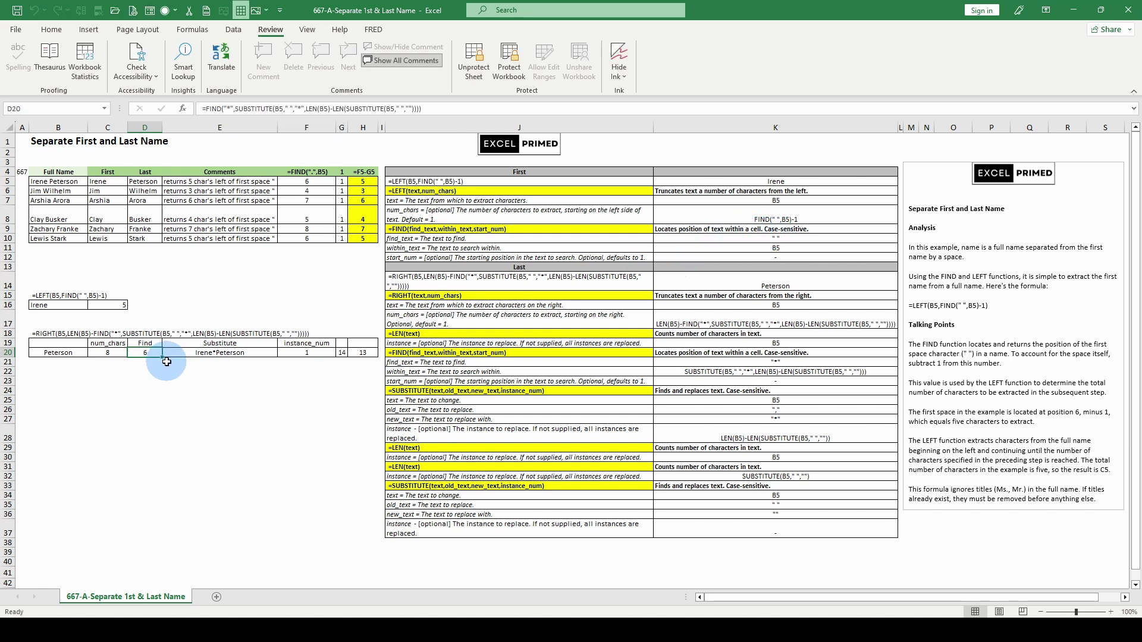
Compare the character-count formula in C20 with the num_chars argument of the RIGHT formula in B20
click(107, 352)
click(213, 109)
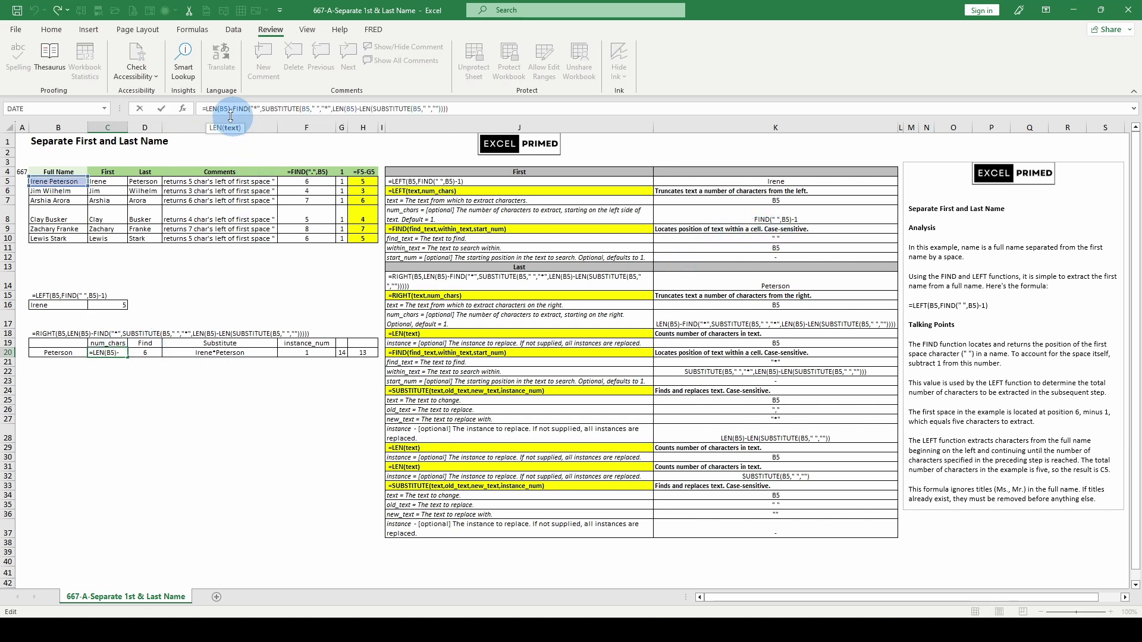
key(Escape)
key(Left)
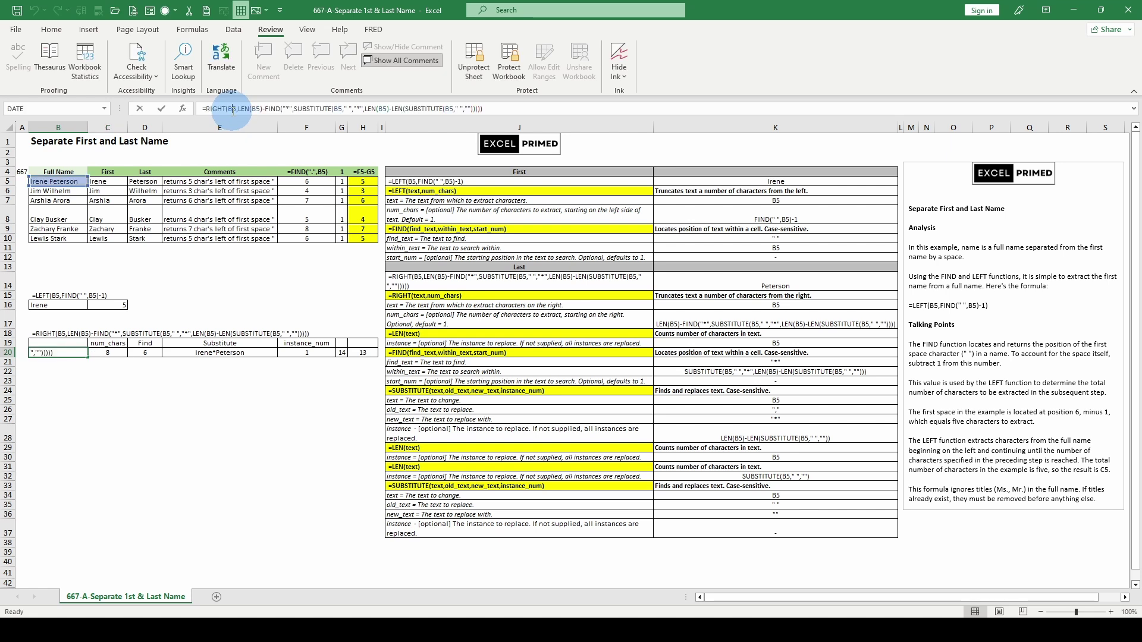
click(229, 108)
click(260, 130)
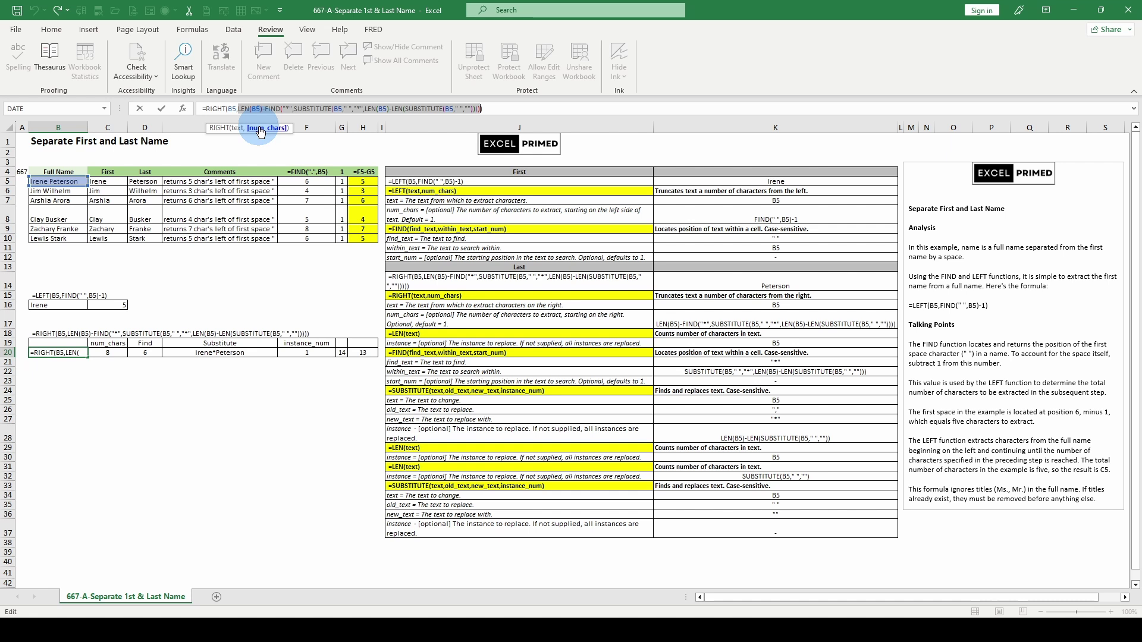
key(Escape)
Compare the character-count formula in C20 with the FIND formula in D20 that it subtracts
click(103, 354)
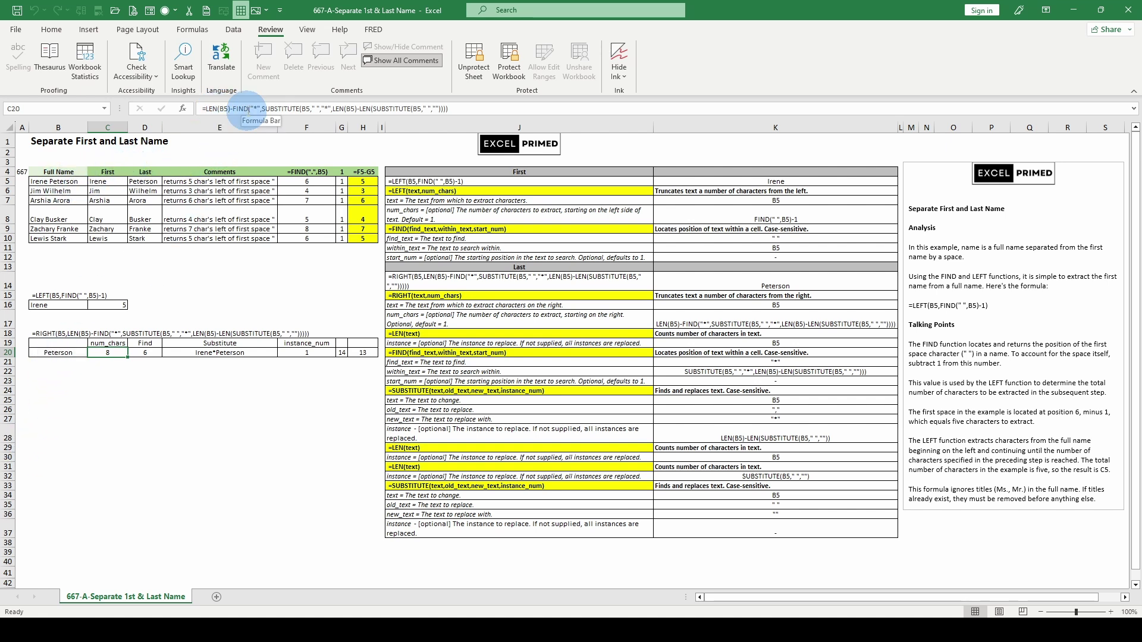
click(151, 352)
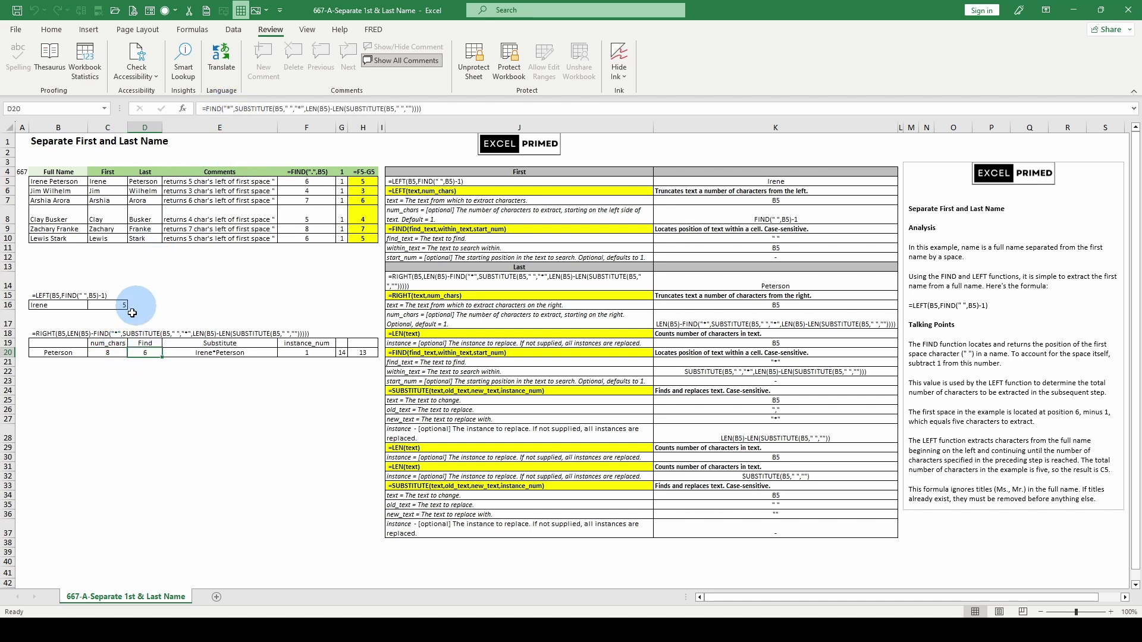
click(107, 351)
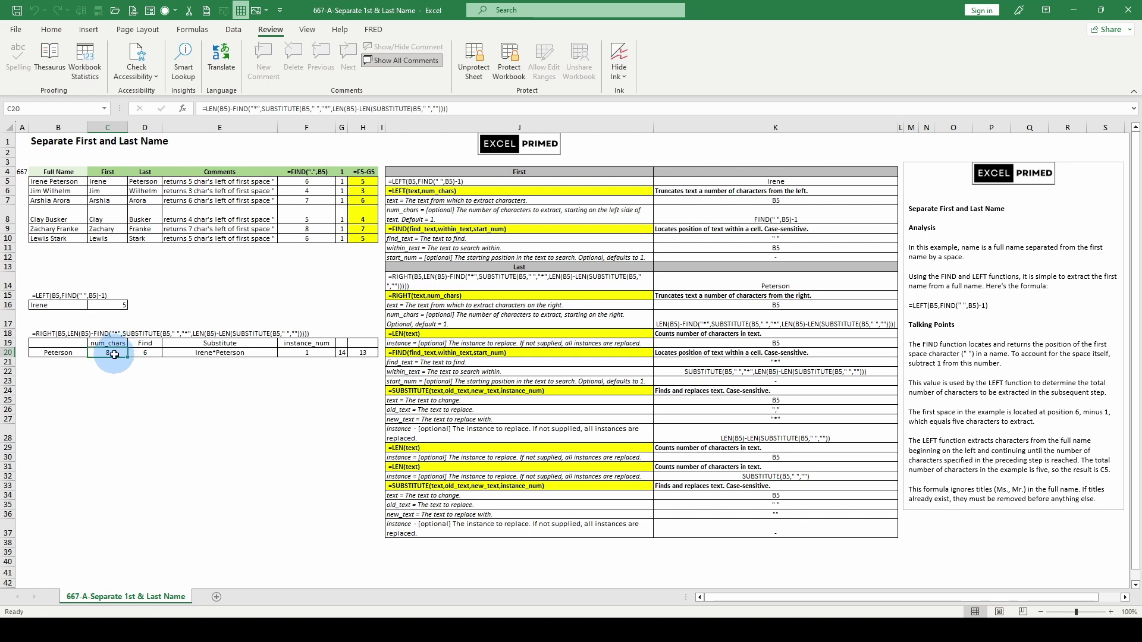
Replace the text and num_chars arguments of B20's RIGHT formula with their evaluated values and commit the formula
click(77, 353)
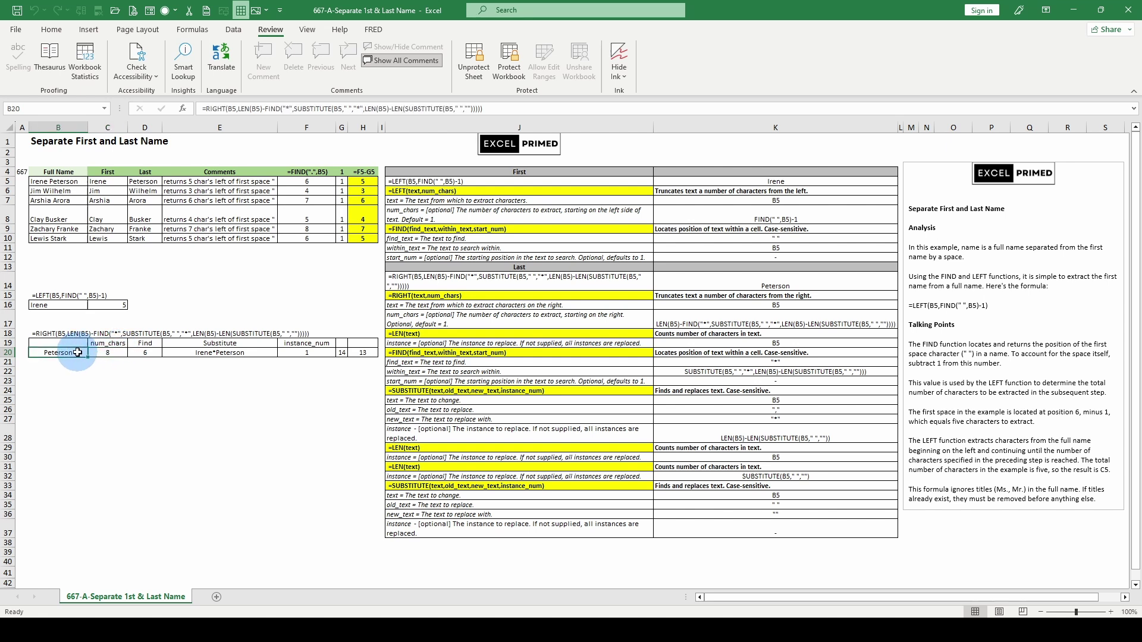
click(232, 109)
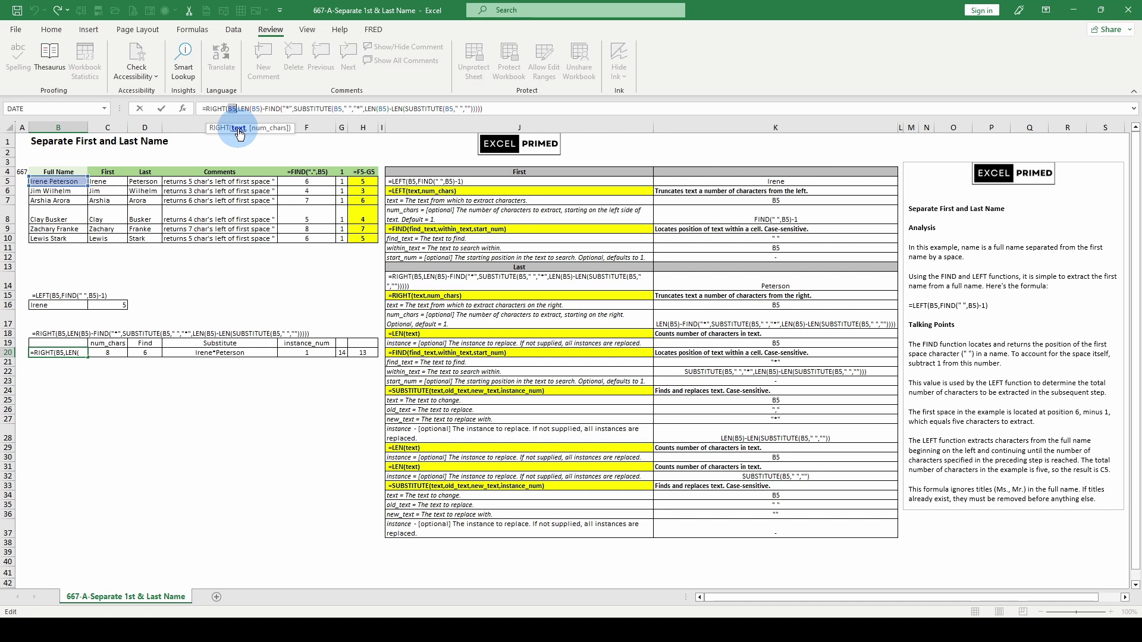
key(F9)
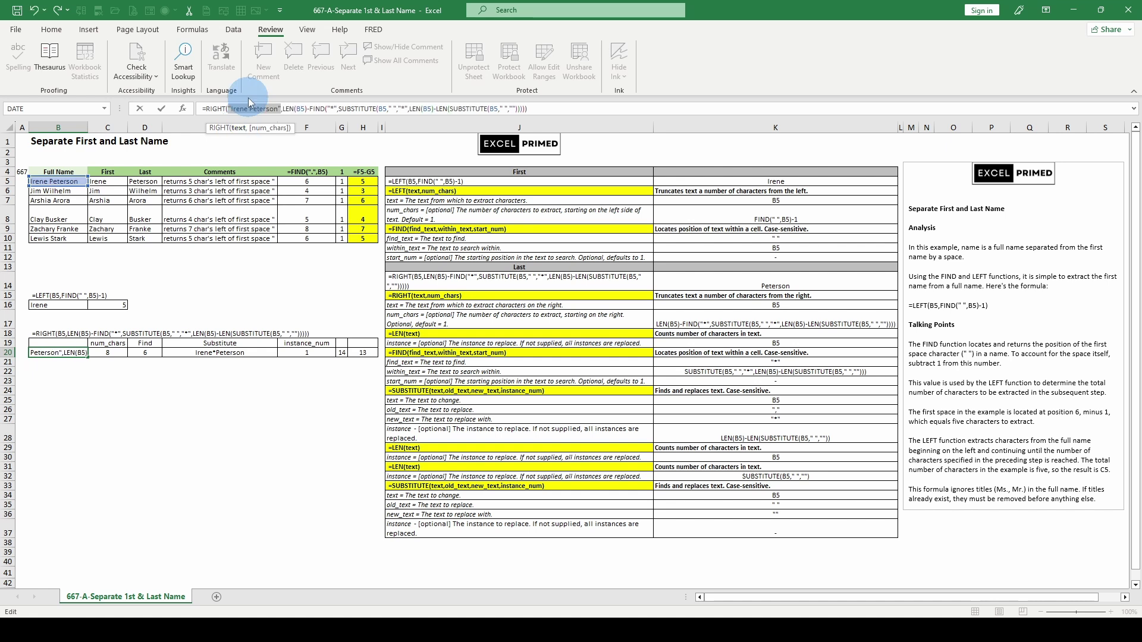
click(266, 131)
key(F9)
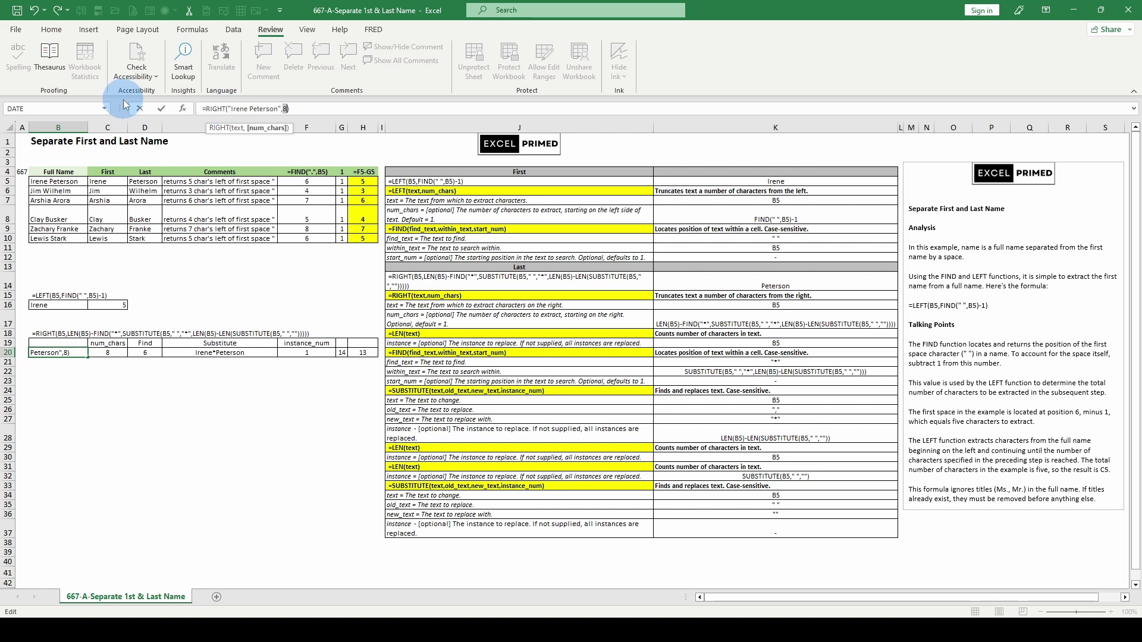
key(Return)
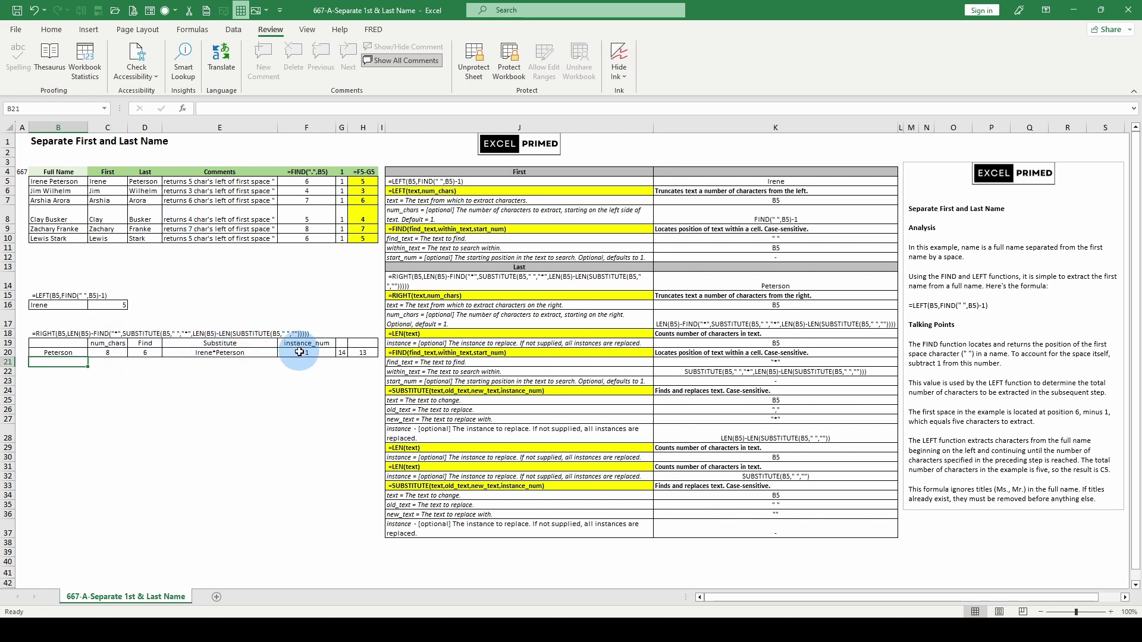
Temporarily evaluate LEN(B5) and LEN(SUBSTITUTE(B5," ","")) within the instance_num argument of E20's SUBSTITUTE formula
click(216, 353)
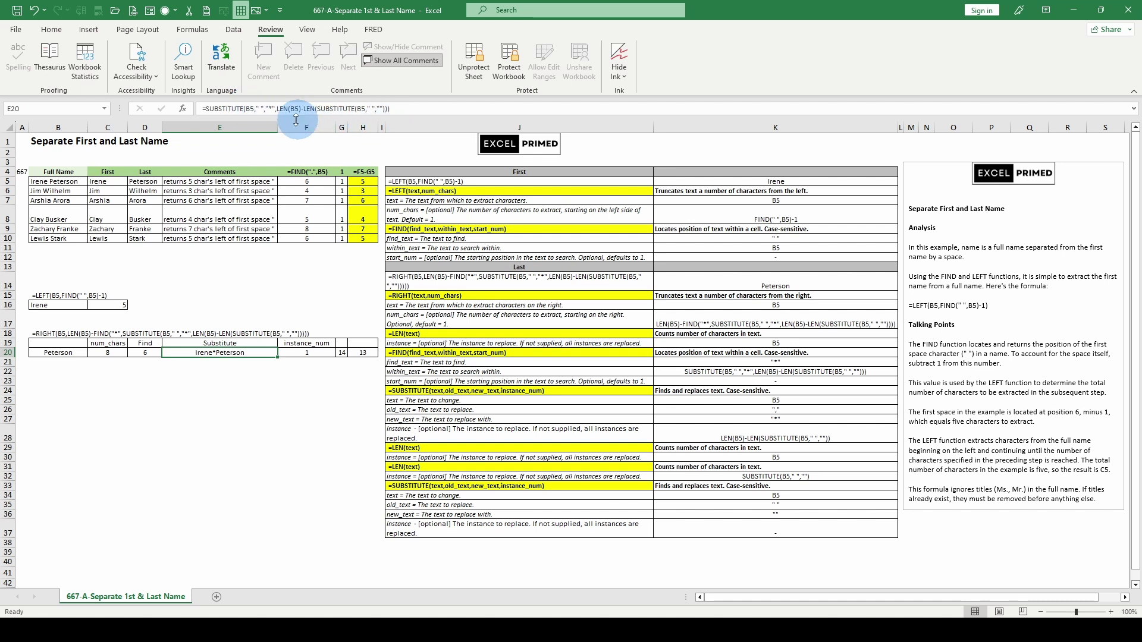
drag(277, 108, 301, 108)
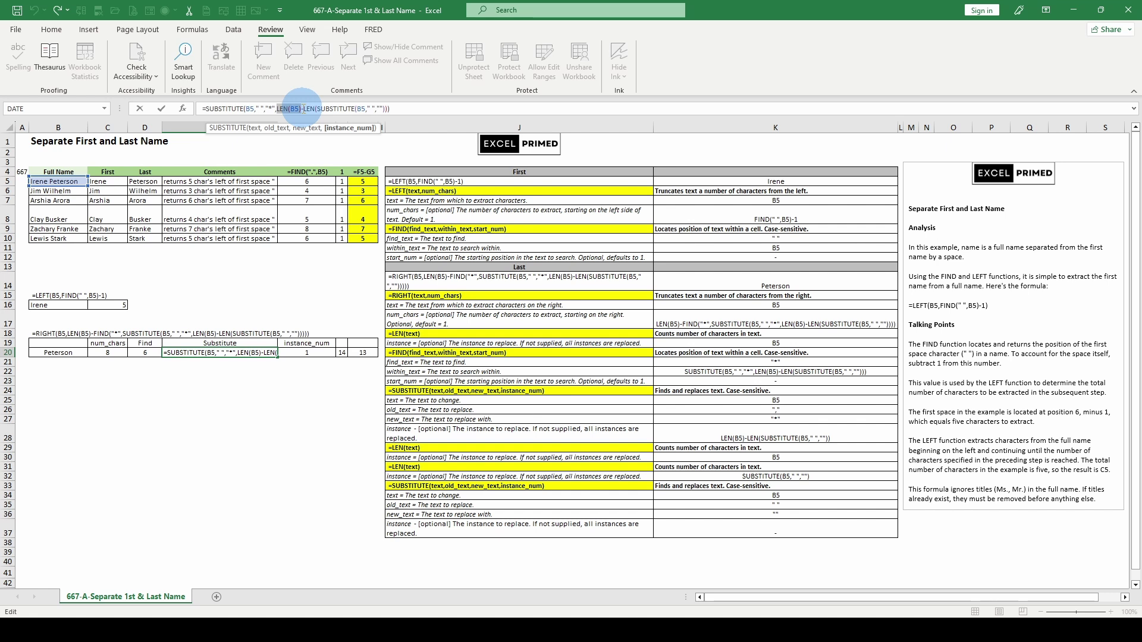
text(14)
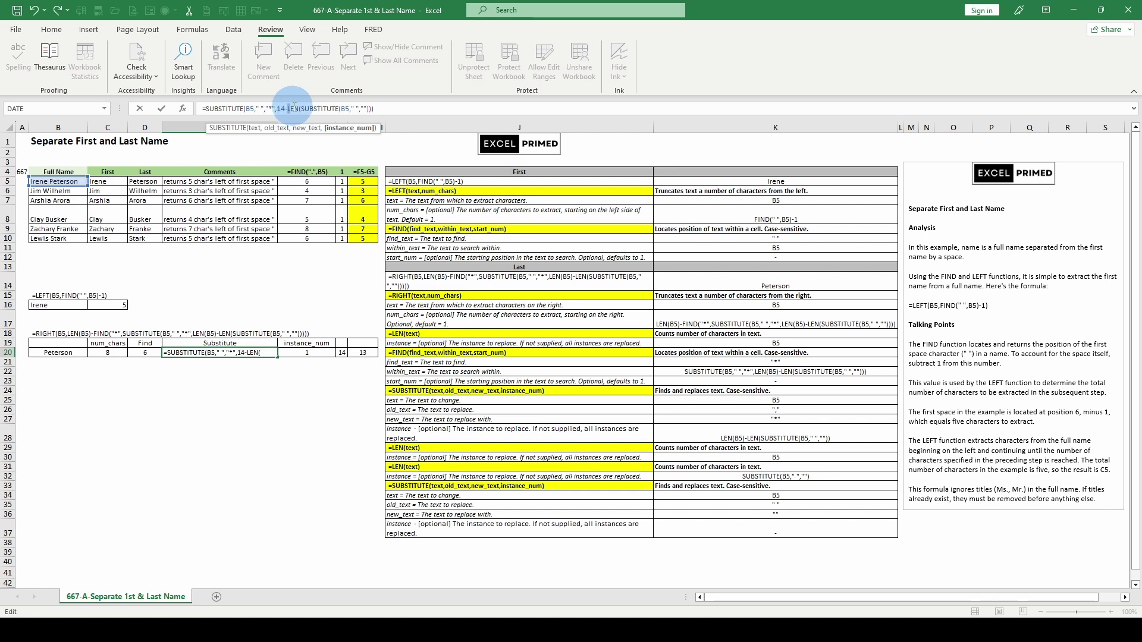
drag(289, 108, 373, 109)
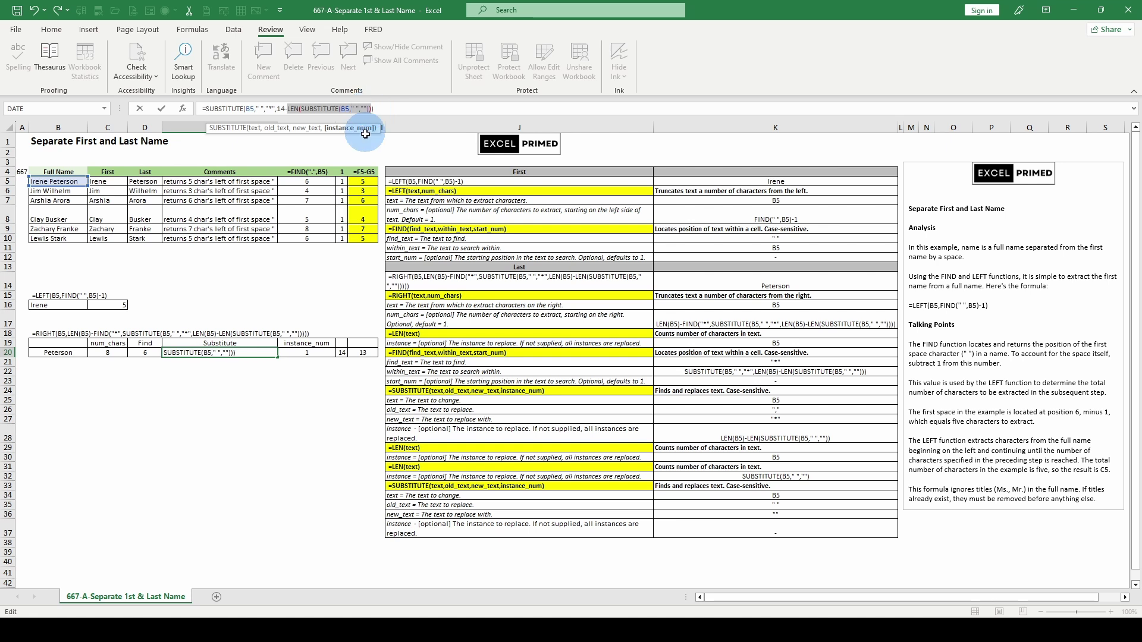
text(13)
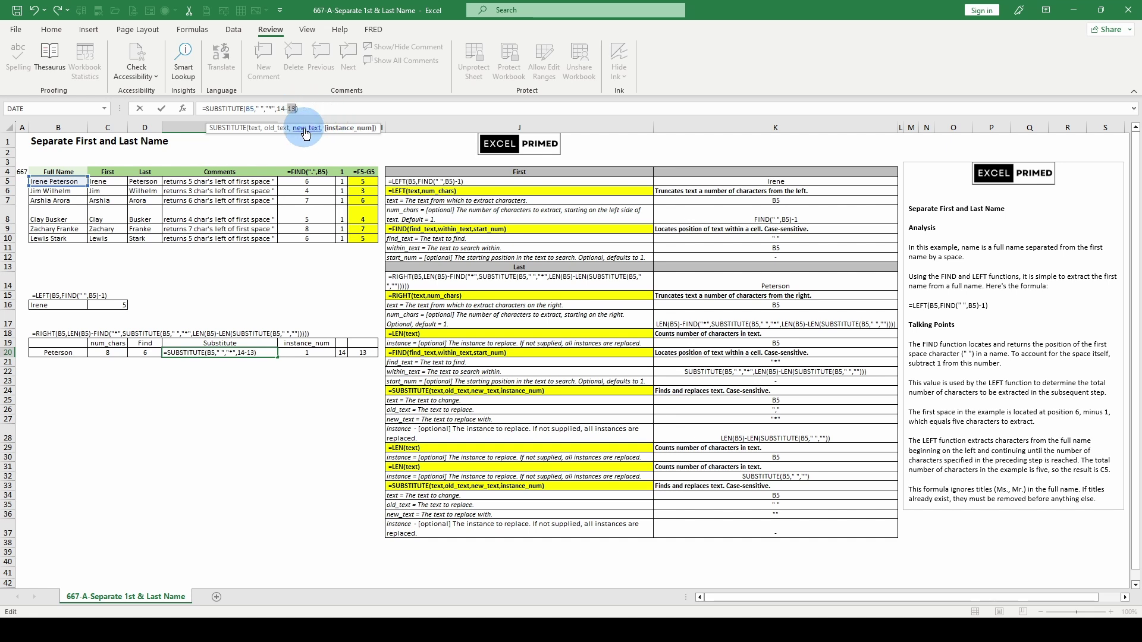
Examine the new_text and old_text arguments of E20's SUBSTITUTE formula, evaluate its text argument, and discard the edit
click(305, 130)
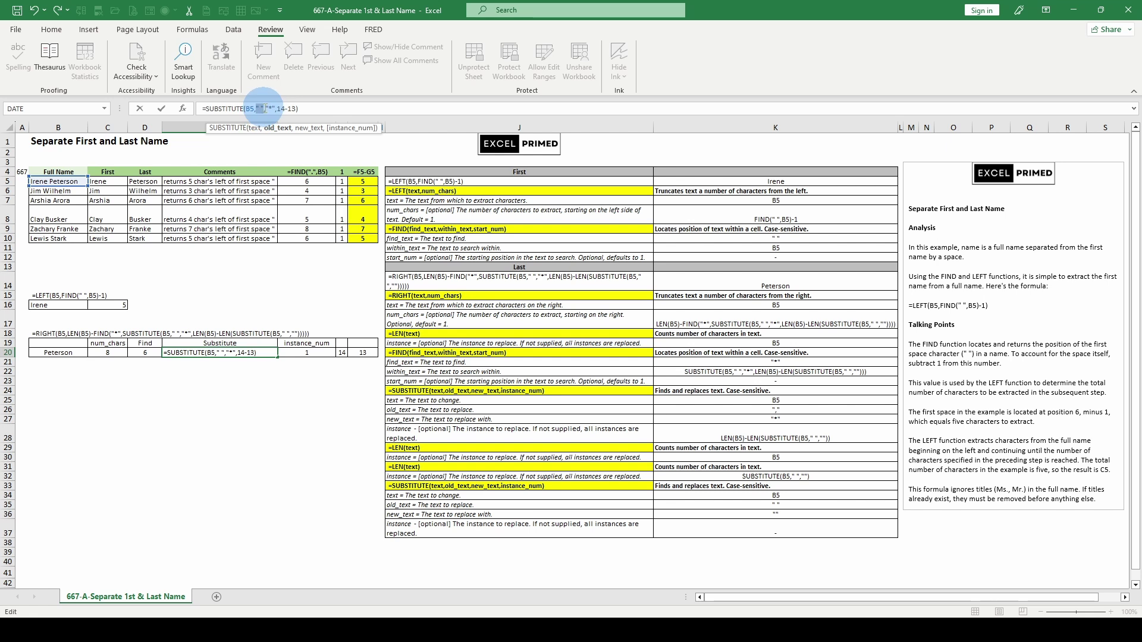
drag(263, 110, 254, 119)
click(251, 129)
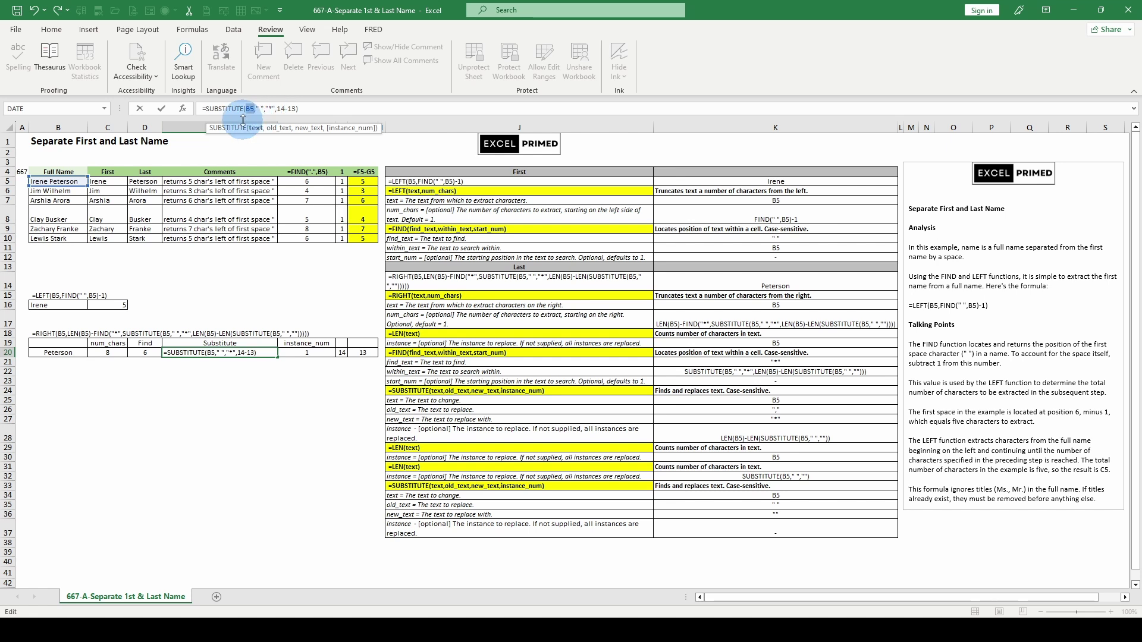
key(F9)
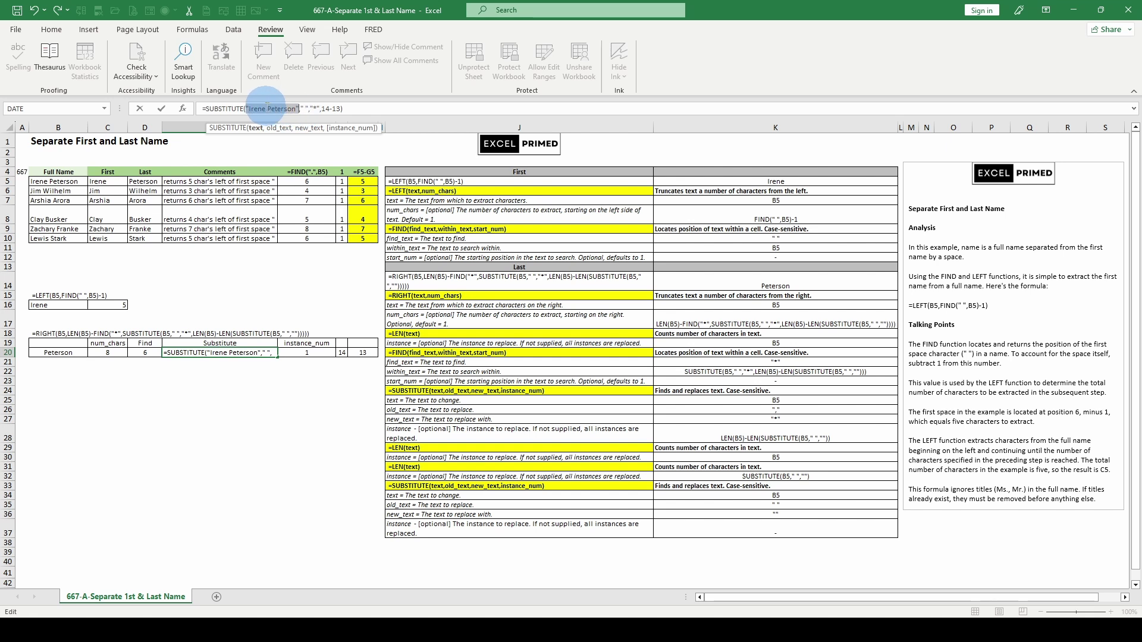
key(Escape)
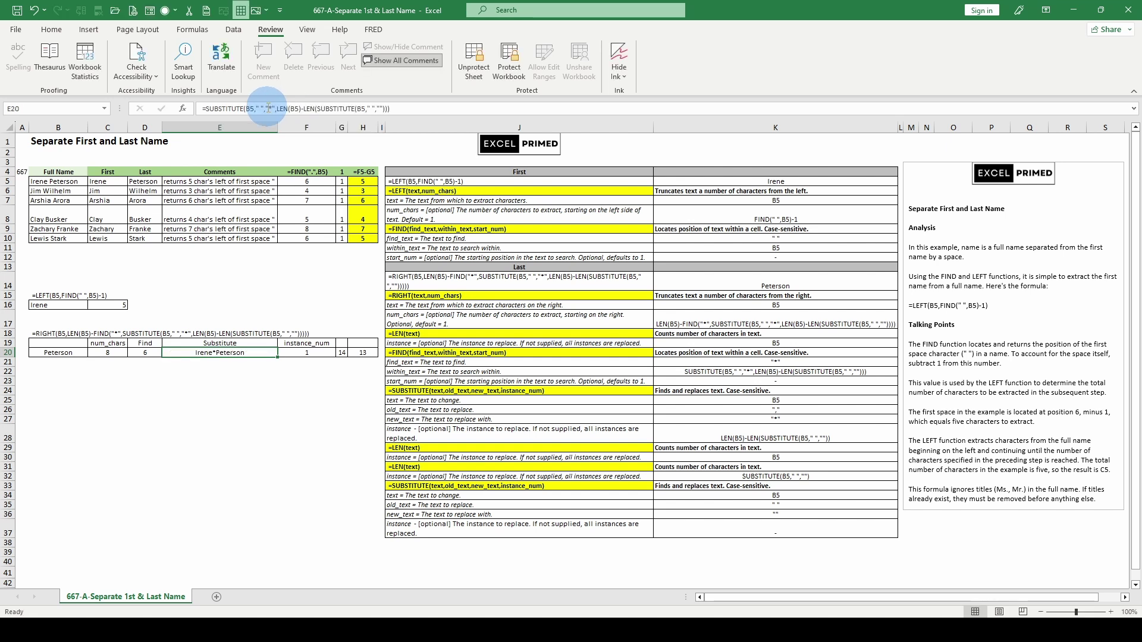